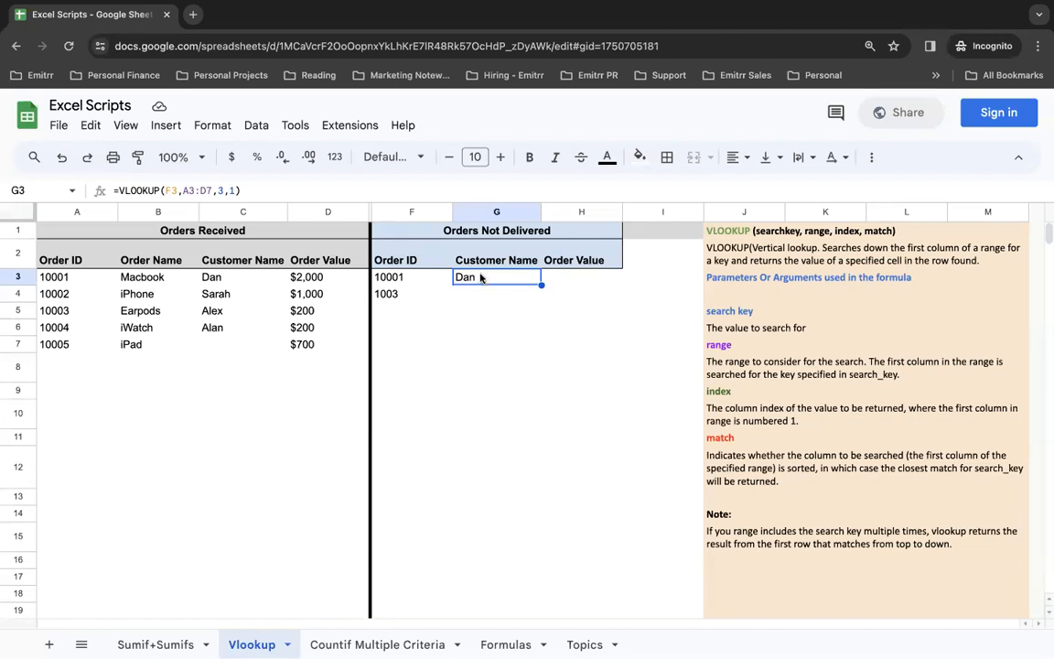
Step: Clear the existing formula from cell G3 and review both order tables and the VLOOKUP notes
key(Delete)
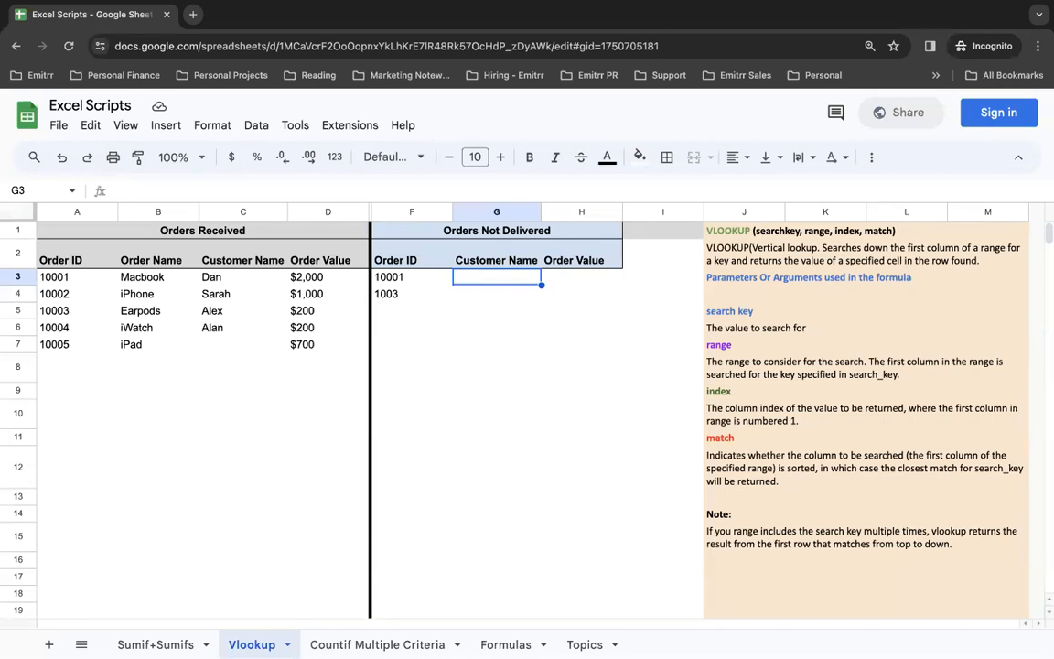
drag(100, 238, 163, 351)
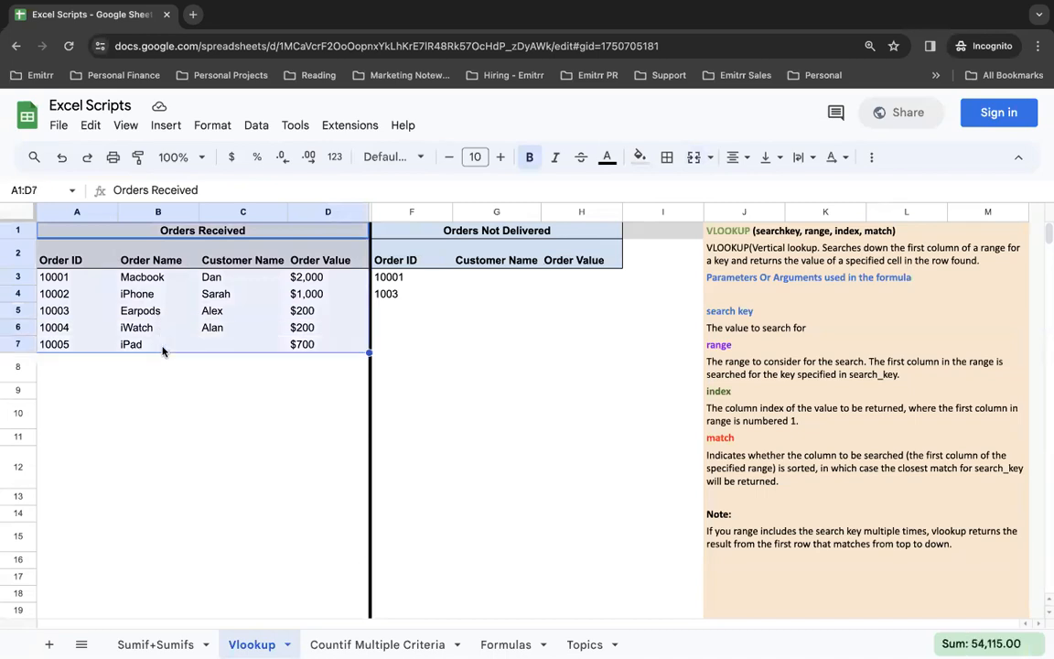
drag(414, 231, 413, 347)
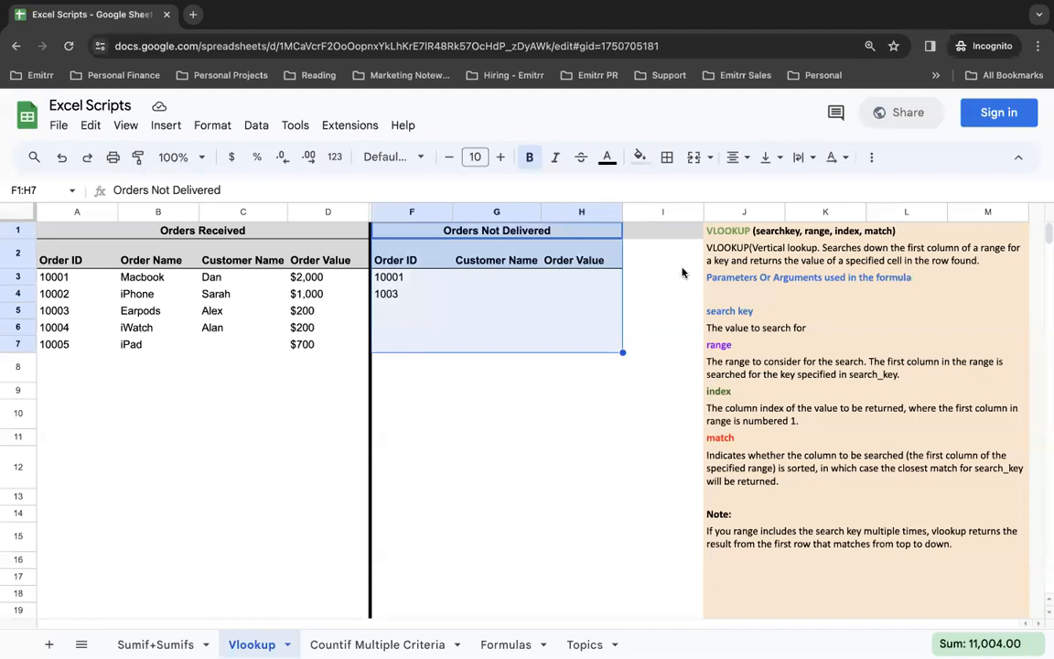
drag(732, 230, 751, 554)
click(751, 438)
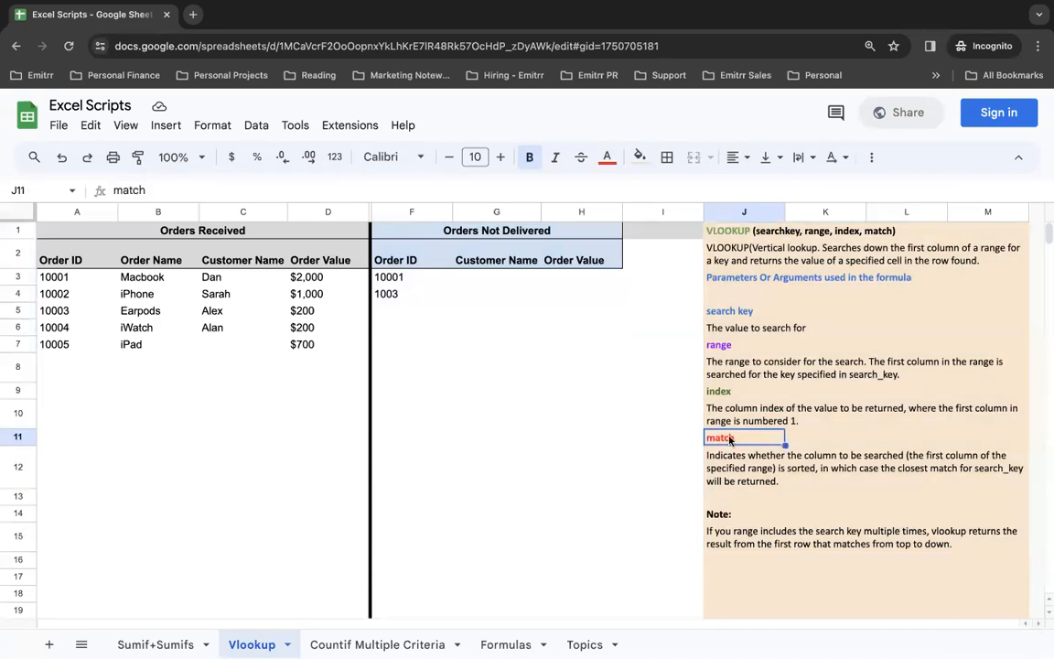
Step: Correct the order ID in cell F4 of Orders Not Delivered to match the Earpods order's ID in cell A5
click(411, 277)
click(412, 294)
double_click(412, 293)
key(BackSpace)
text(03)
key(Return)
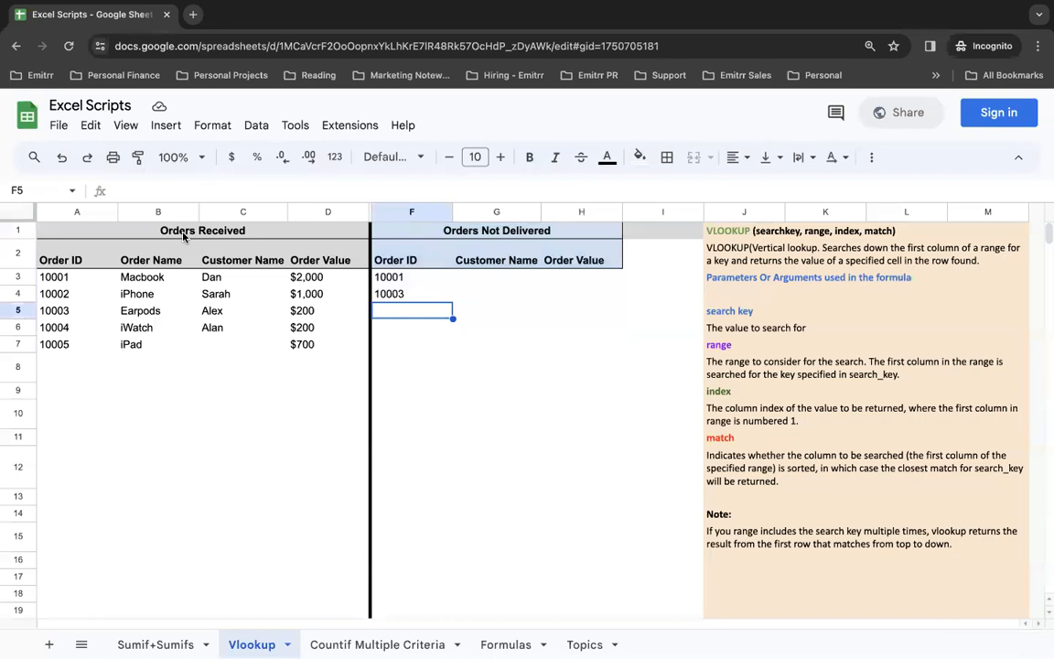
Step: Examine the order names in Orders Received and the order IDs, Customer Name and Order Value columns in Orders Not Delivered
drag(154, 278, 181, 313)
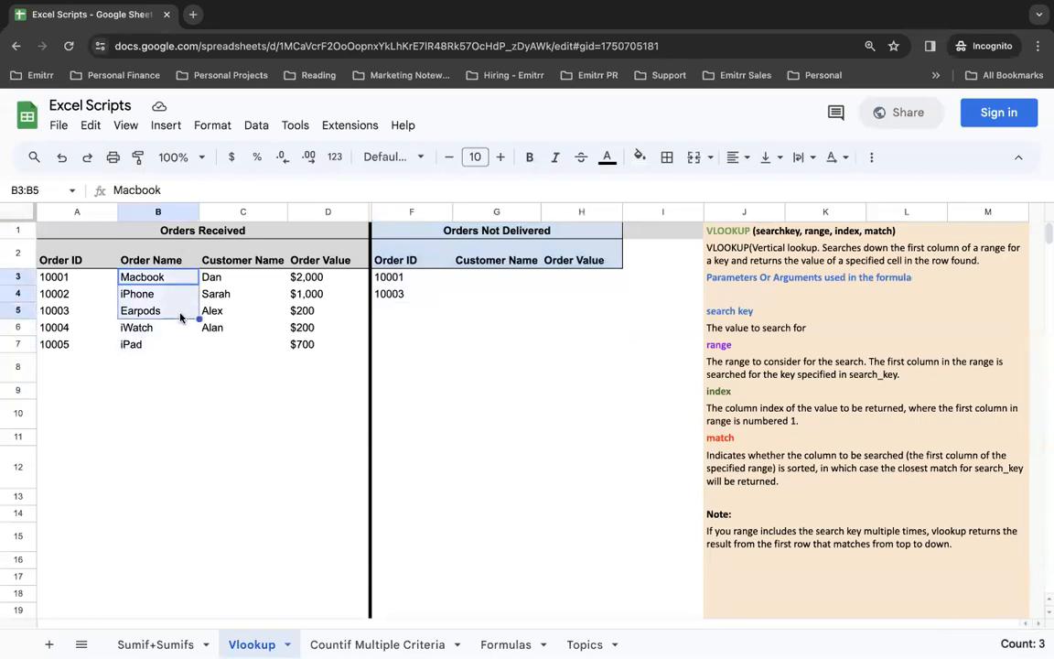
click(181, 312)
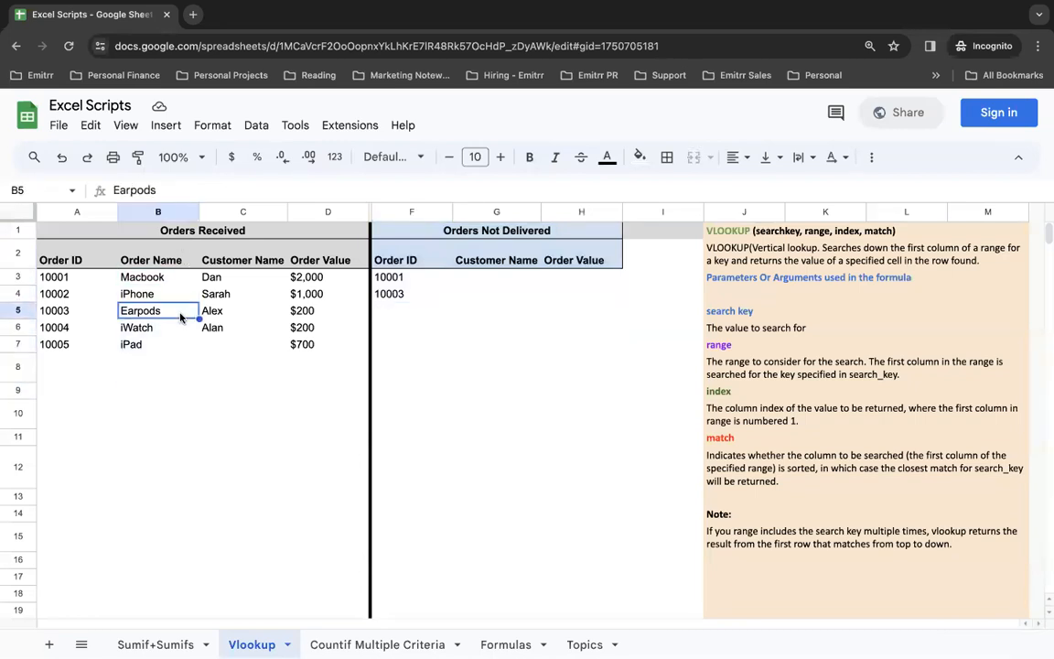
click(403, 231)
click(416, 292)
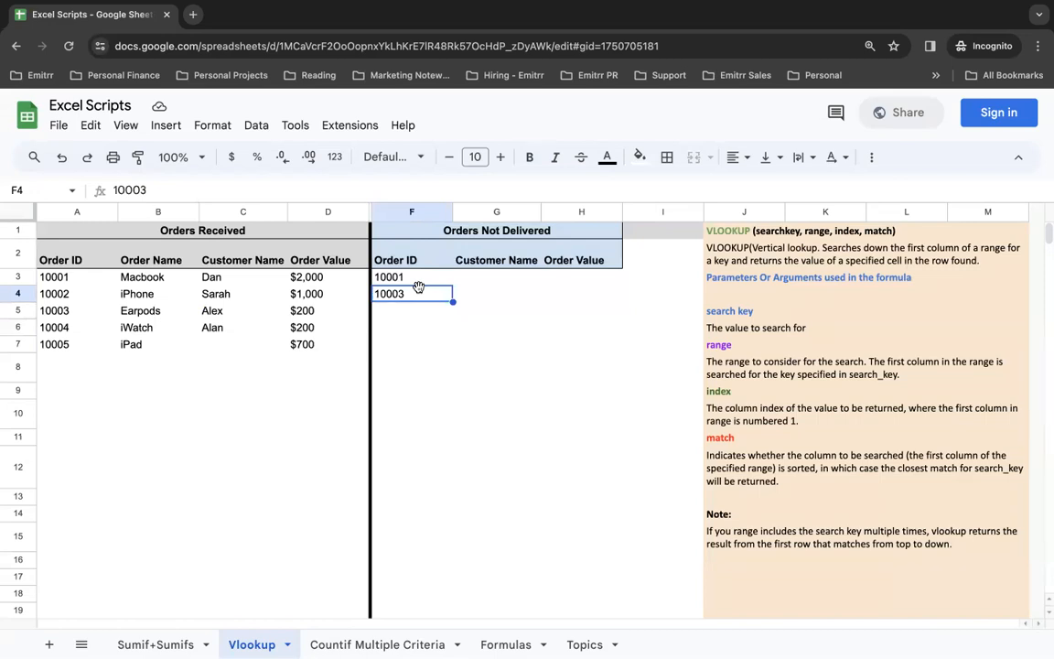
click(419, 283)
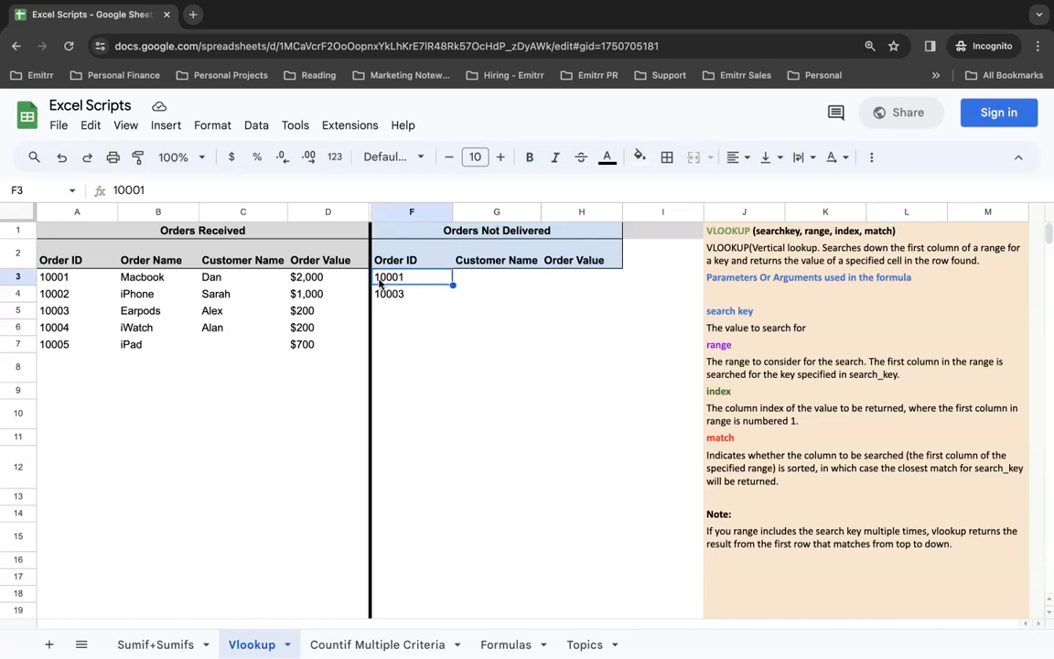
click(479, 286)
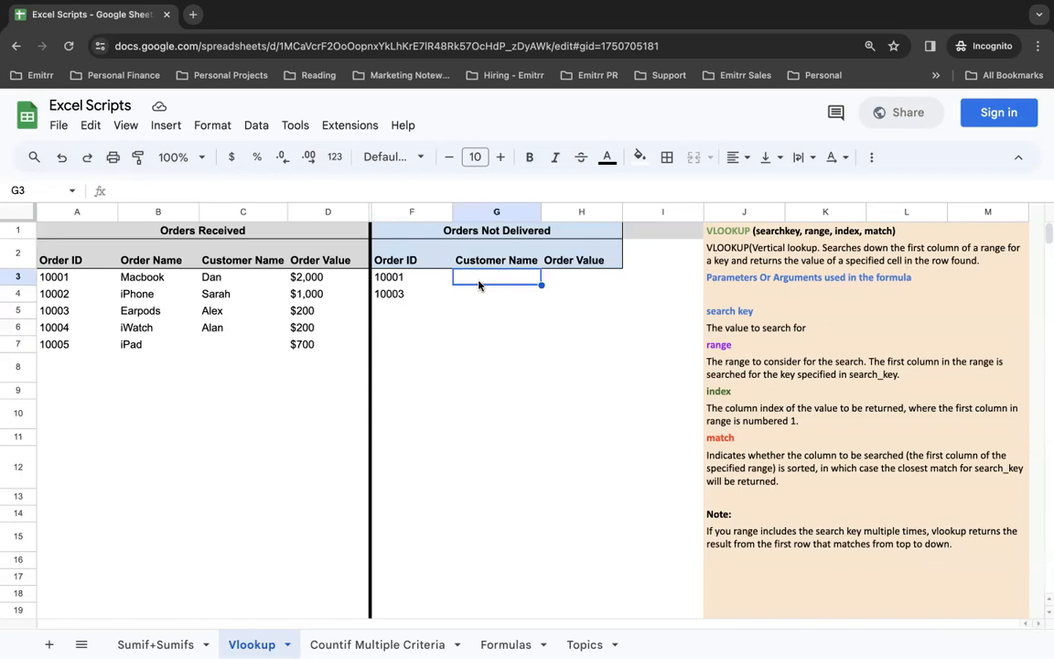
click(496, 261)
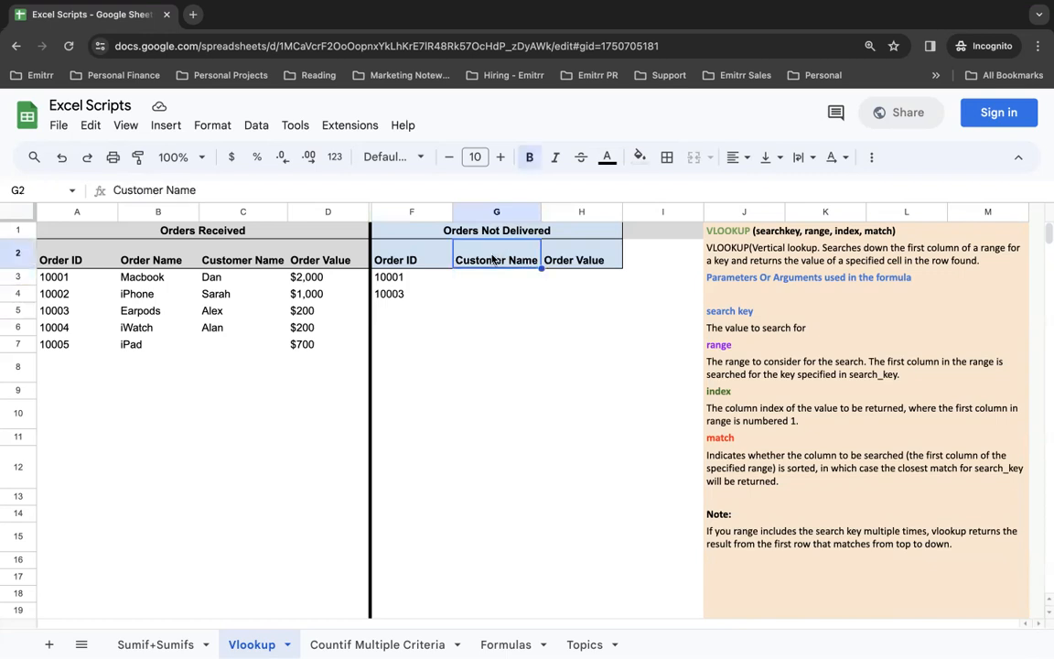
click(574, 260)
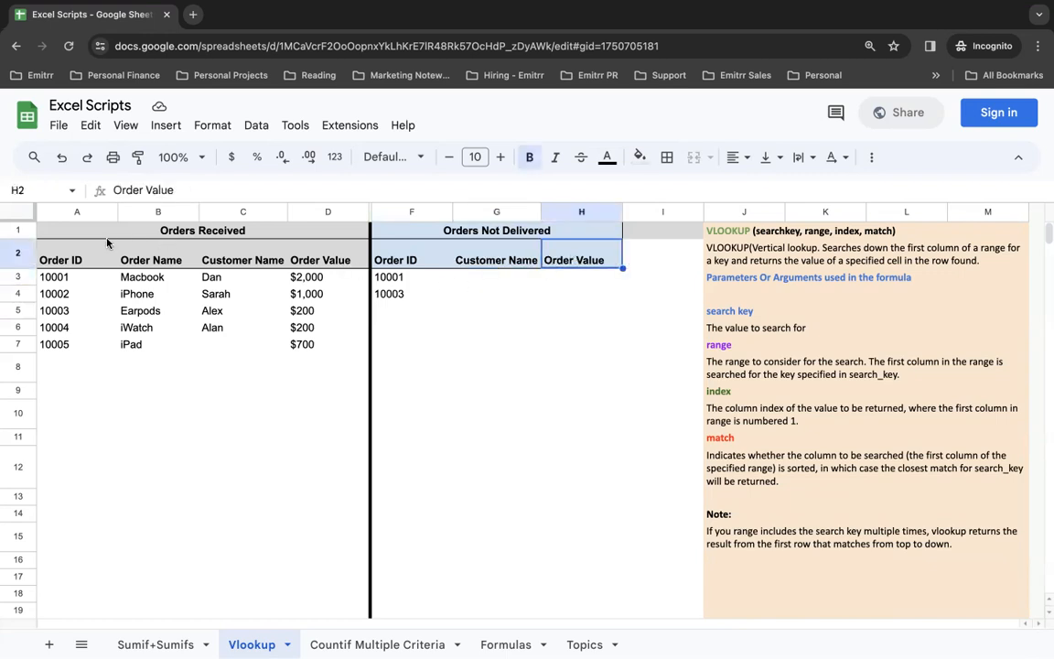
drag(280, 229, 275, 356)
Step: Enter =VLOOKUP(F3,A3:D7,3,0) in G3 for the customer name and accept the suggested auto-fill for G4
click(480, 278)
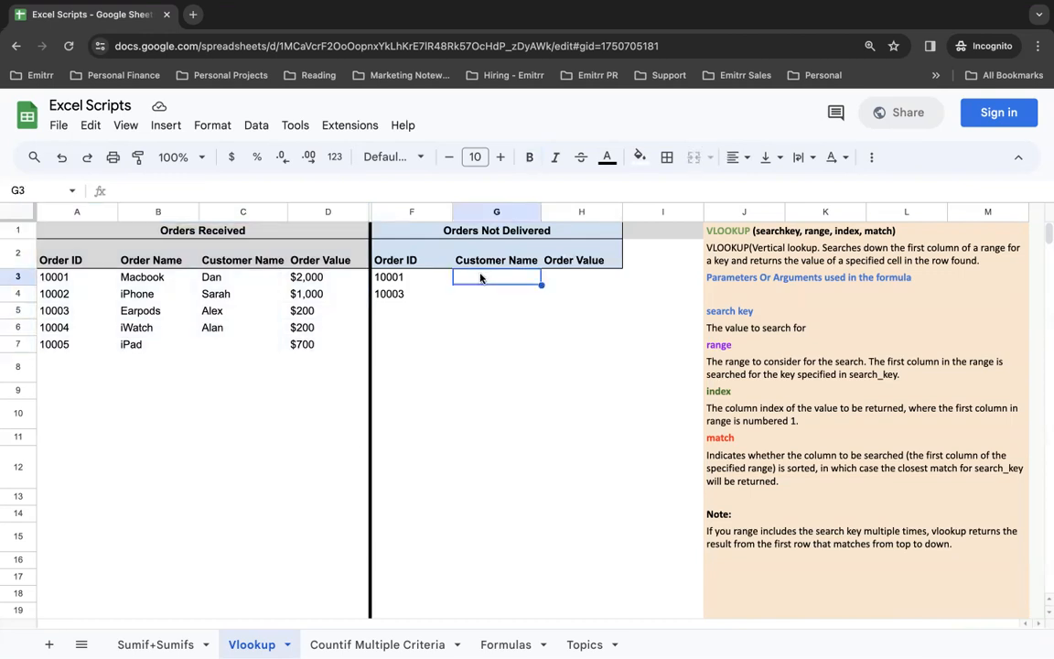
text(=vlo)
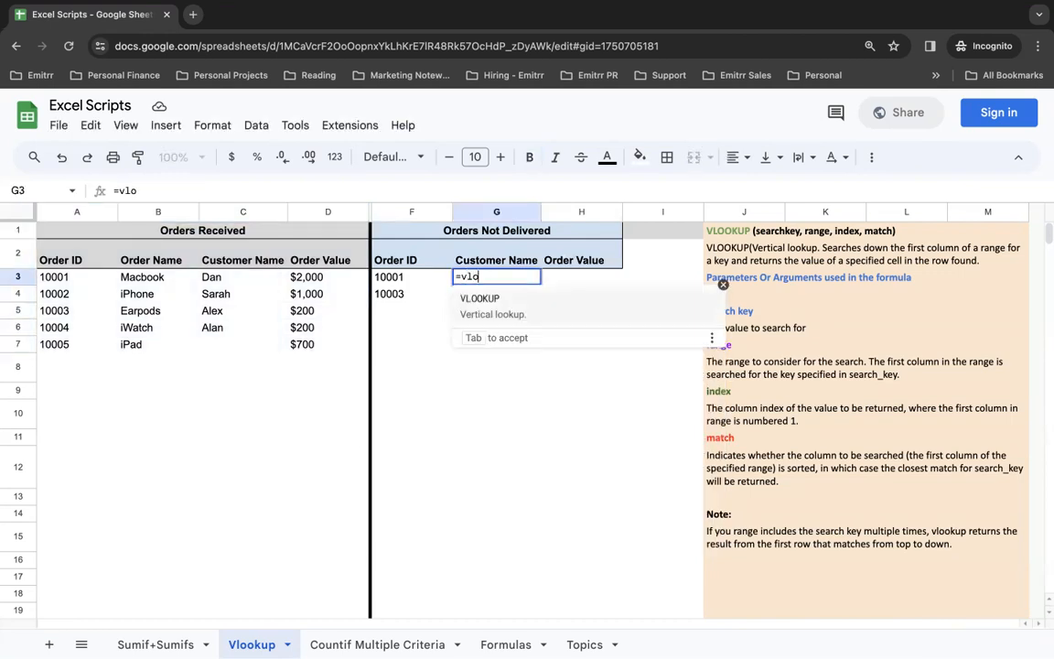
key(Tab)
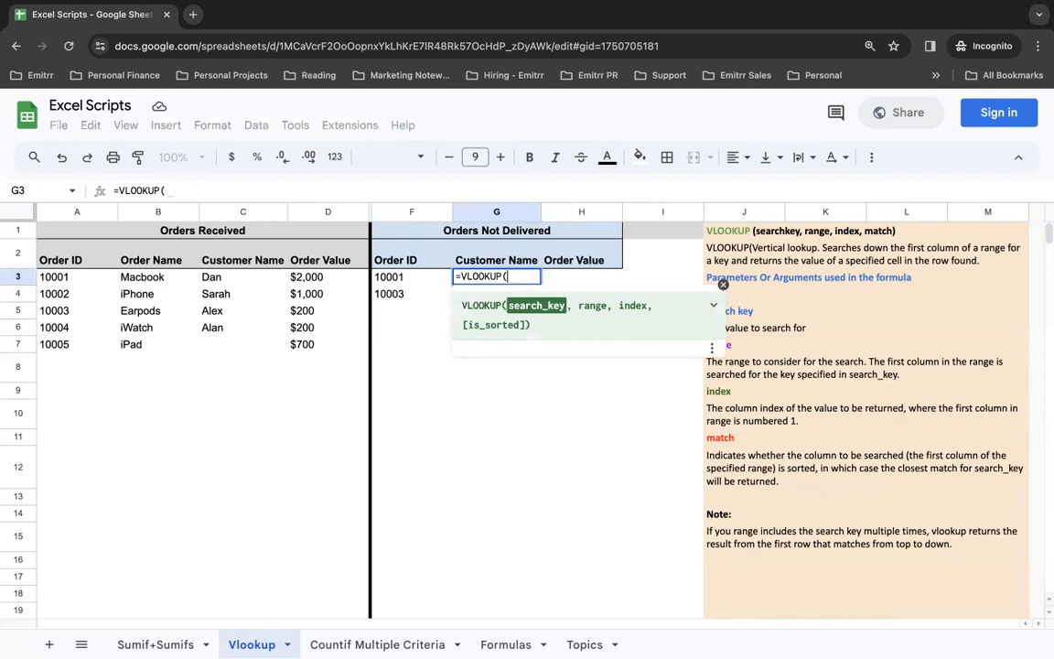
click(402, 279)
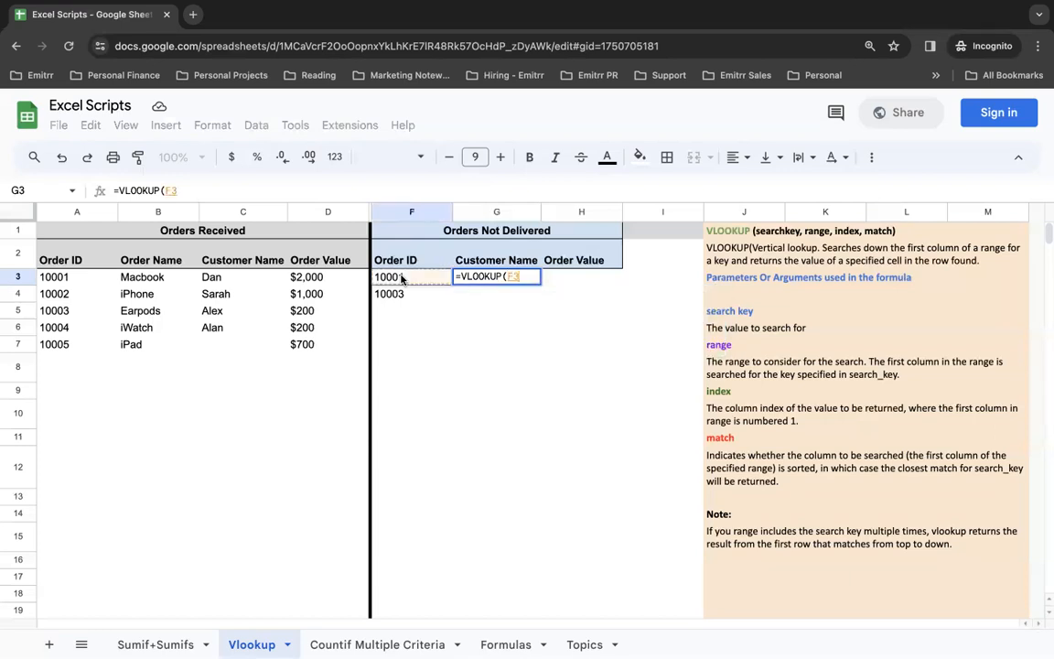
text(,)
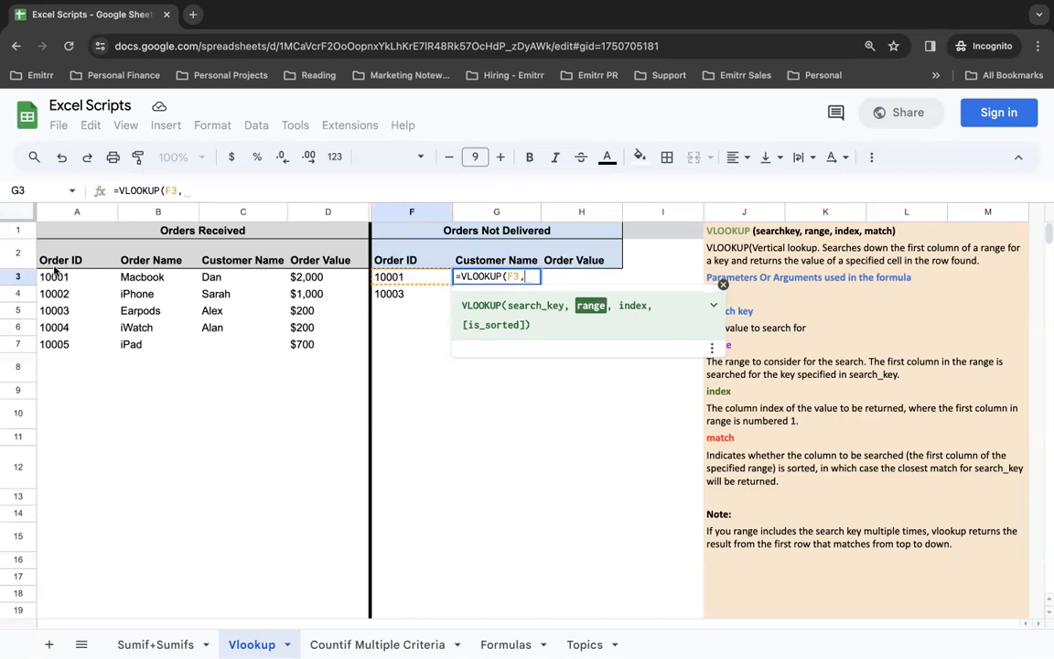
drag(50, 280, 316, 350)
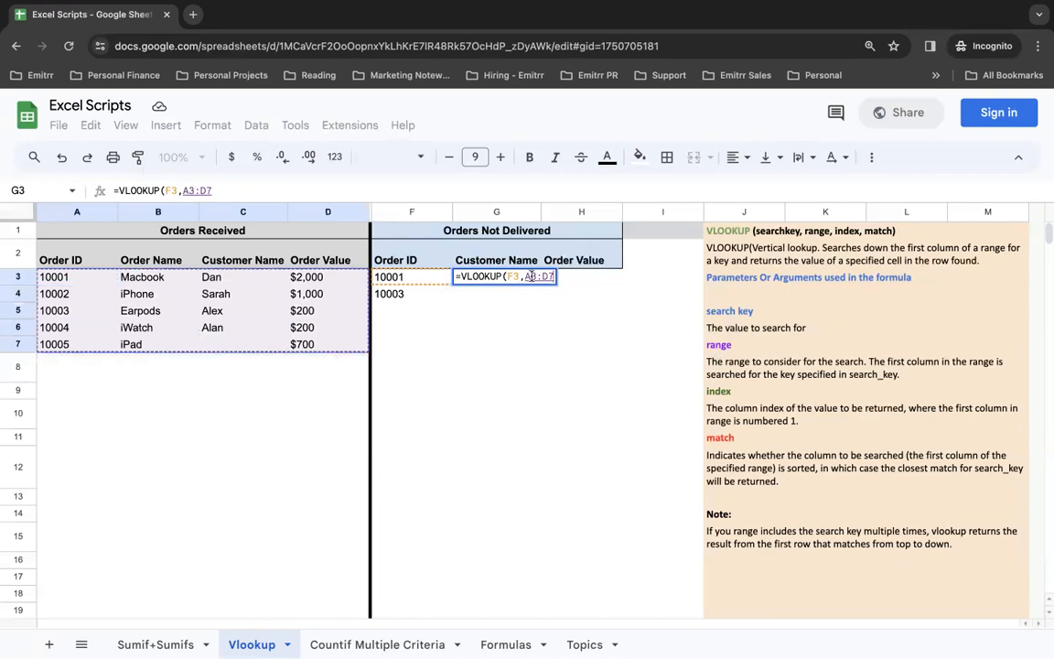
text(,)
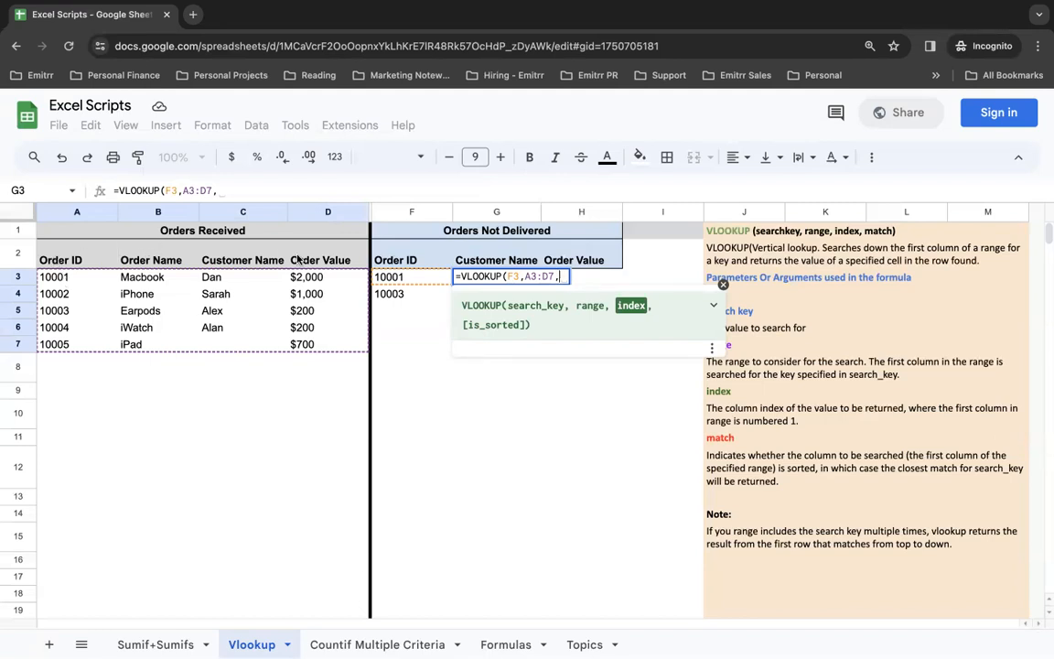
text(3)
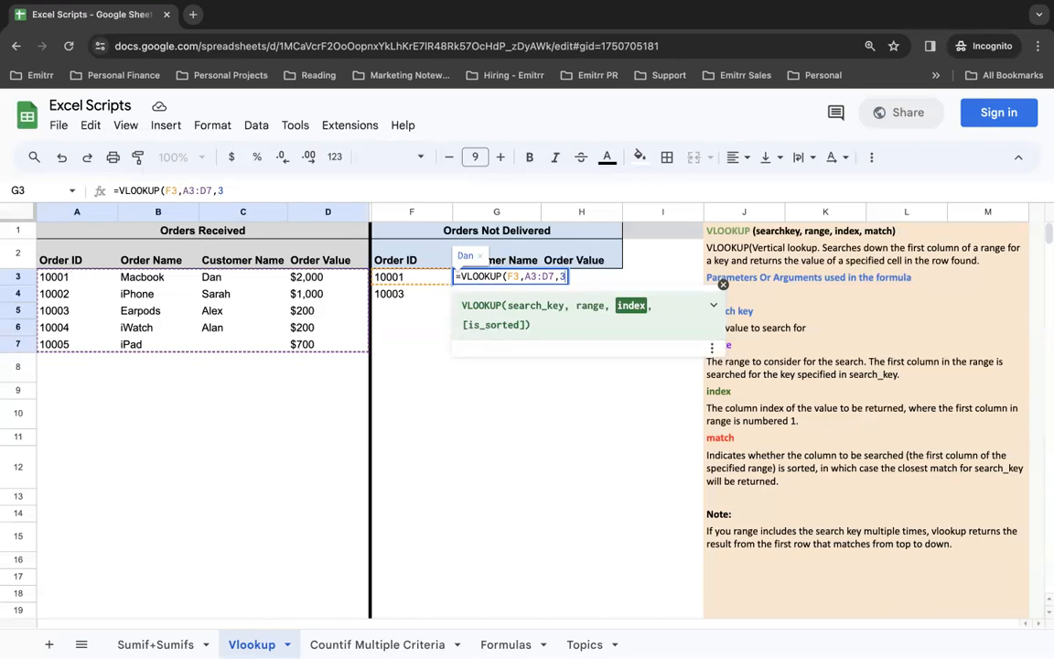
text(,)
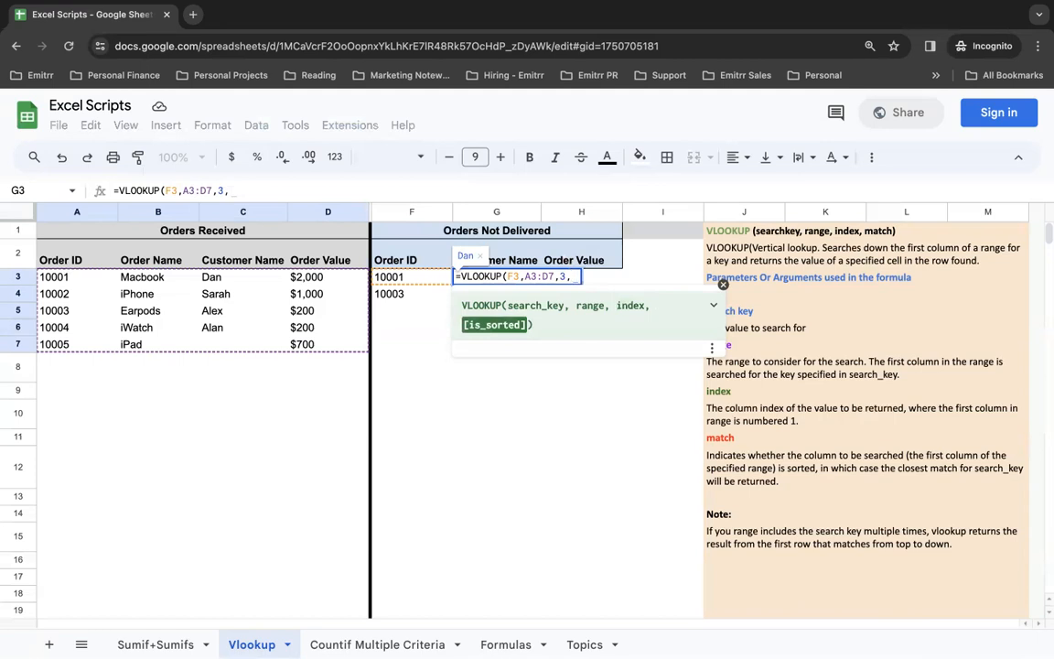
text(0)
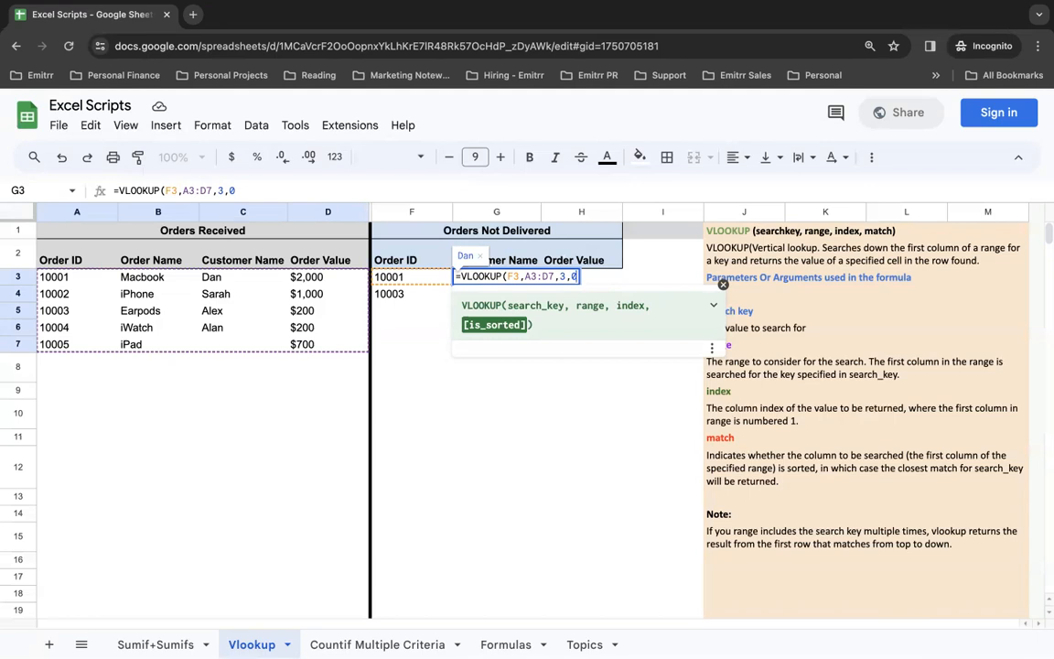
text())
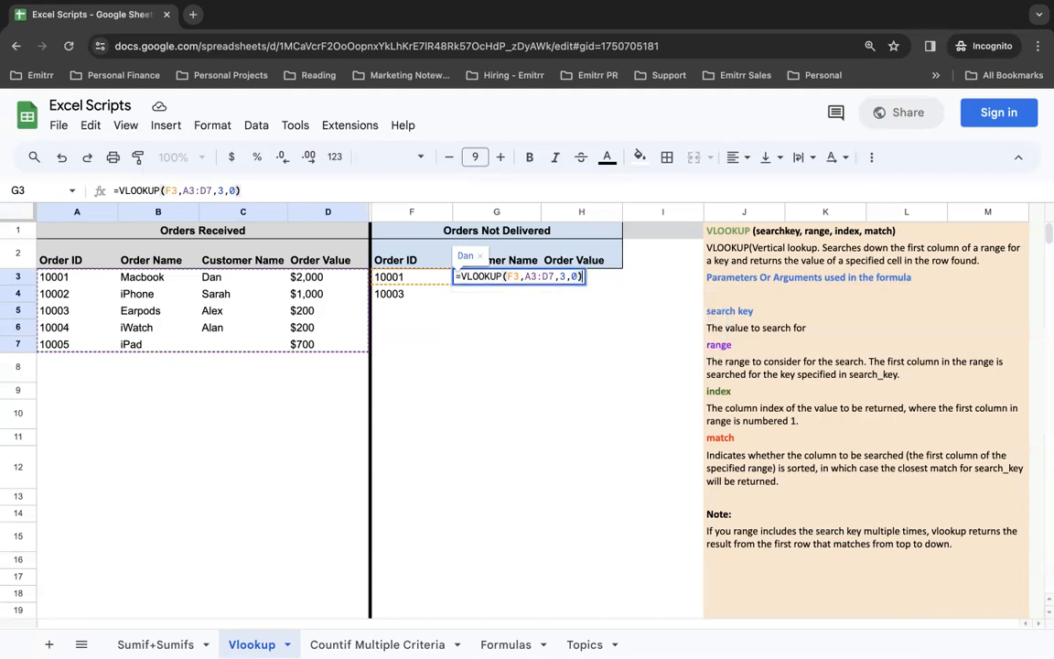
key(Return)
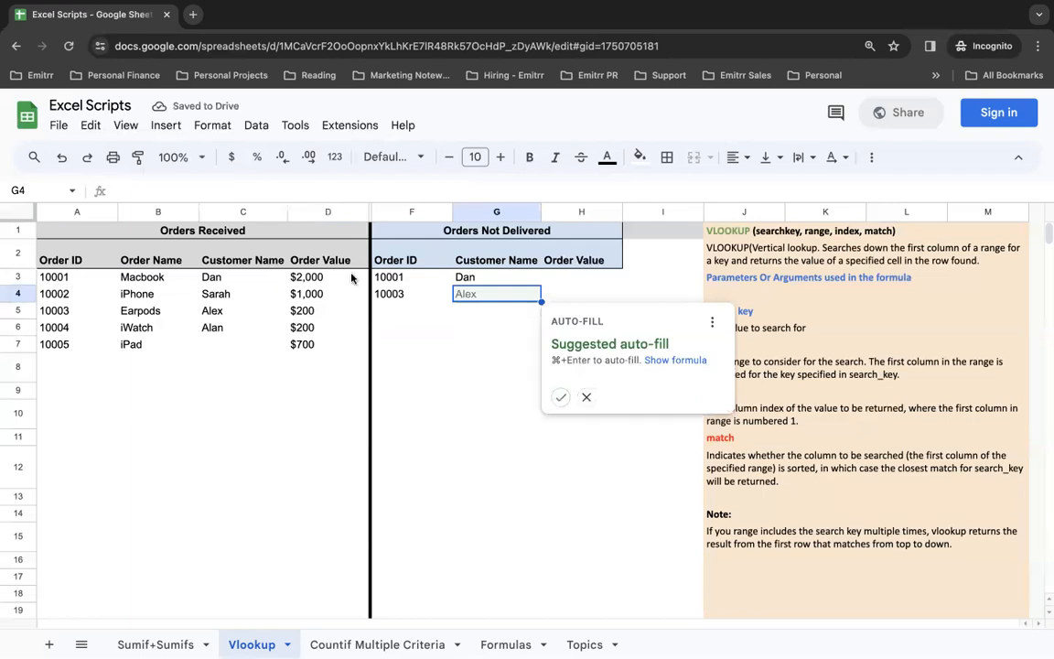
click(559, 397)
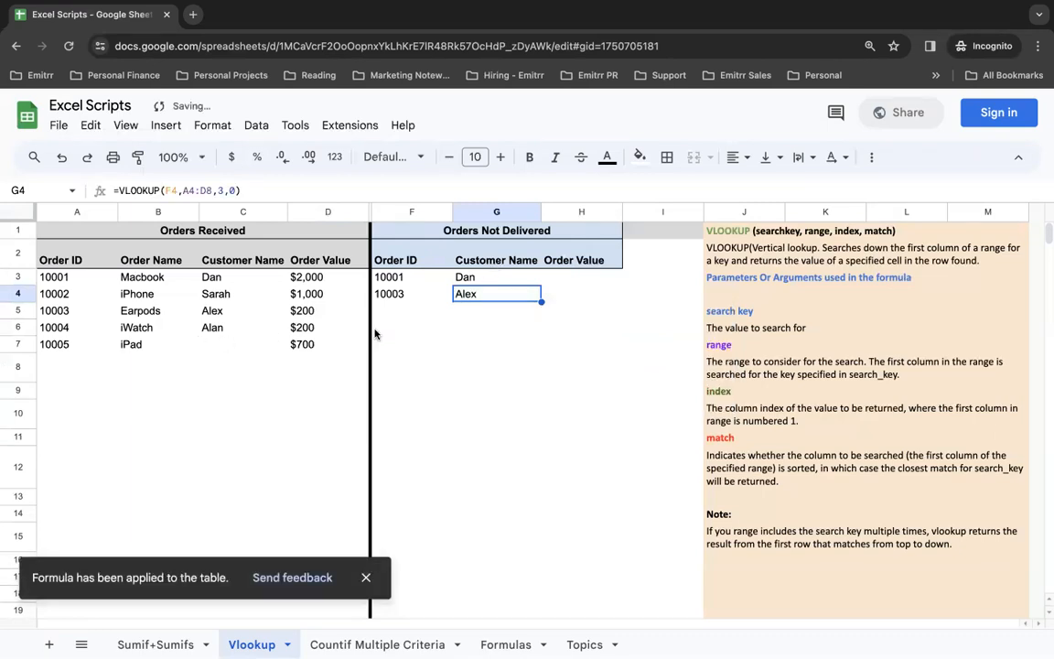
click(578, 284)
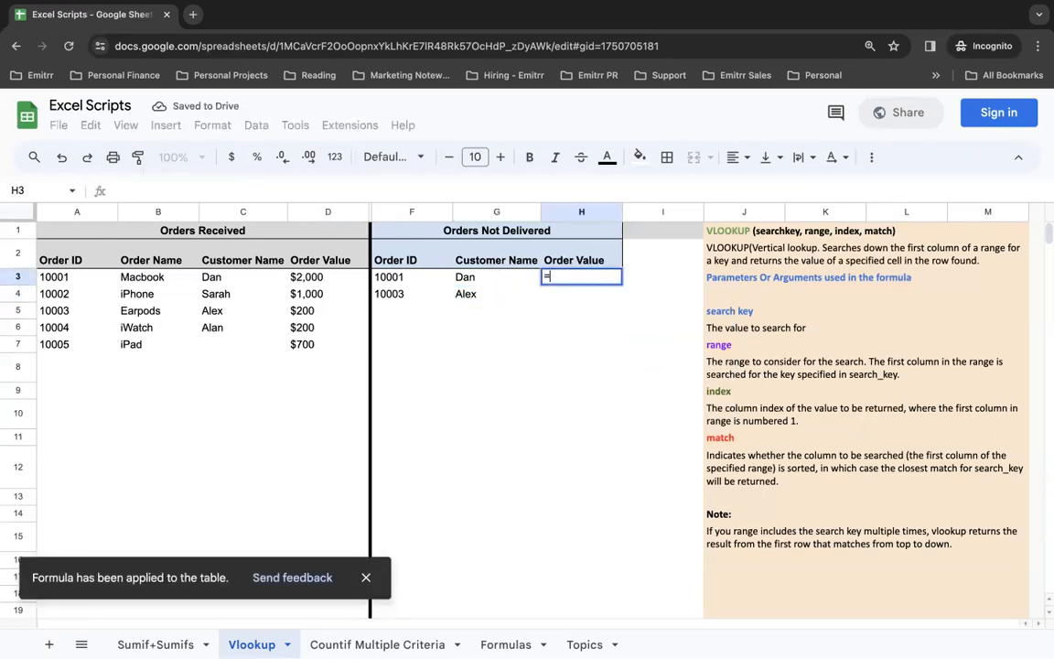
text(=vl)
key(Tab)
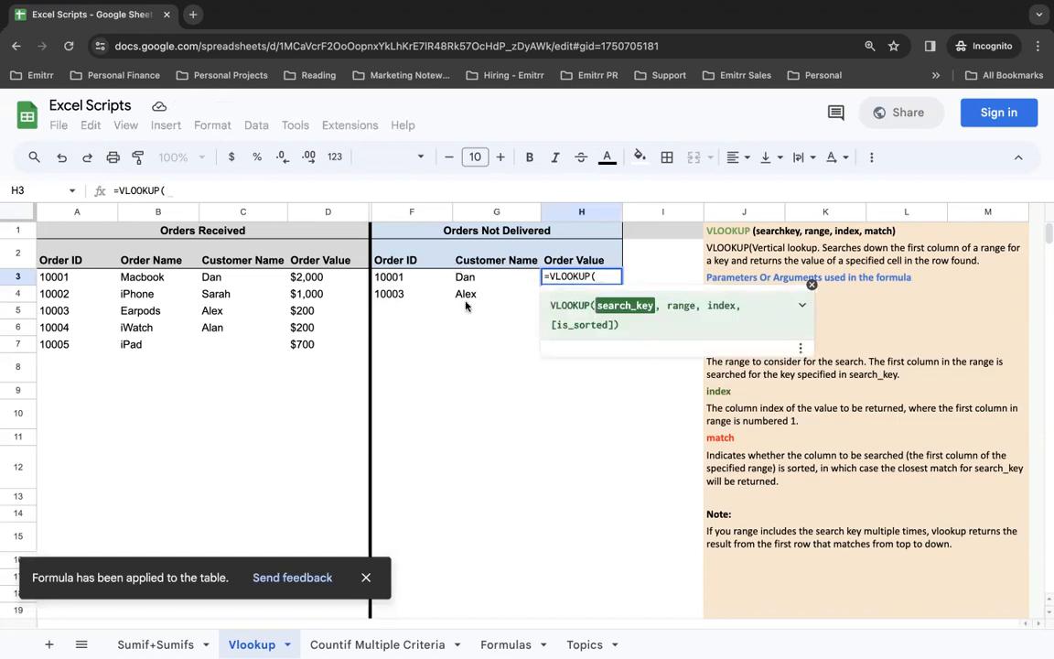
key(Escape)
Step: Enter =VLOOKUP(F3,A3:D7,4,0) in cell H3 to look up the undelivered order's value
text(=vlook)
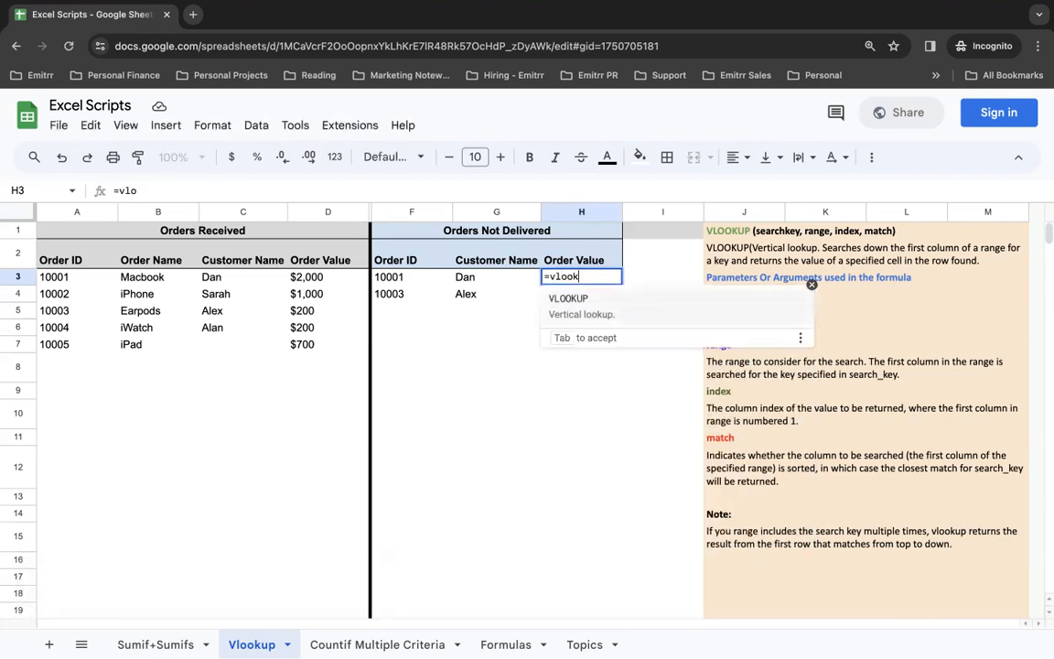
key(Tab)
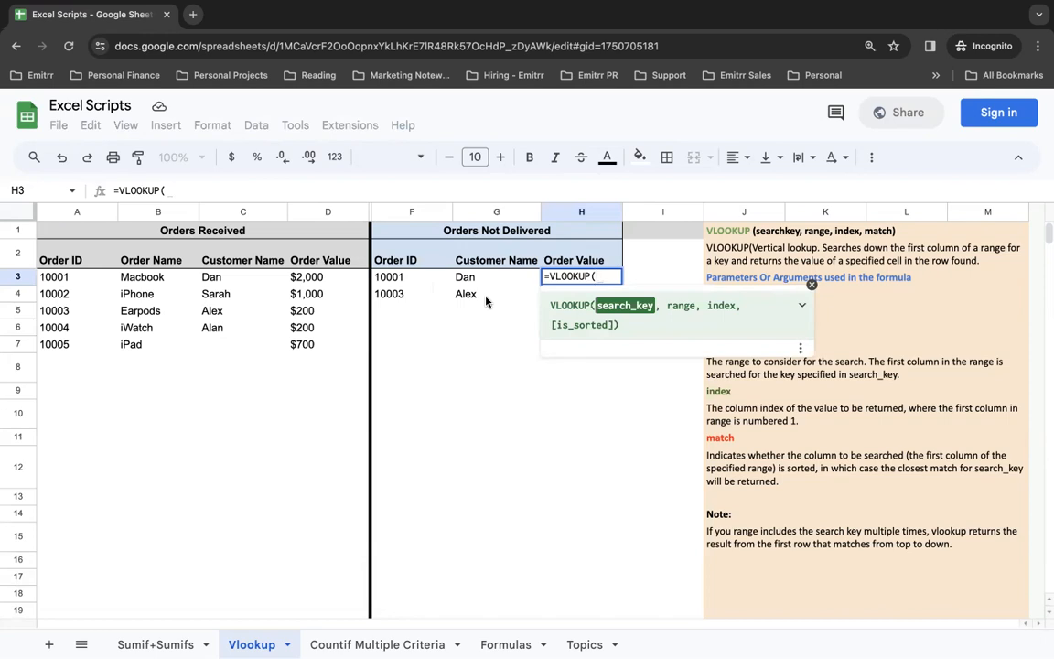
click(401, 279)
text(,)
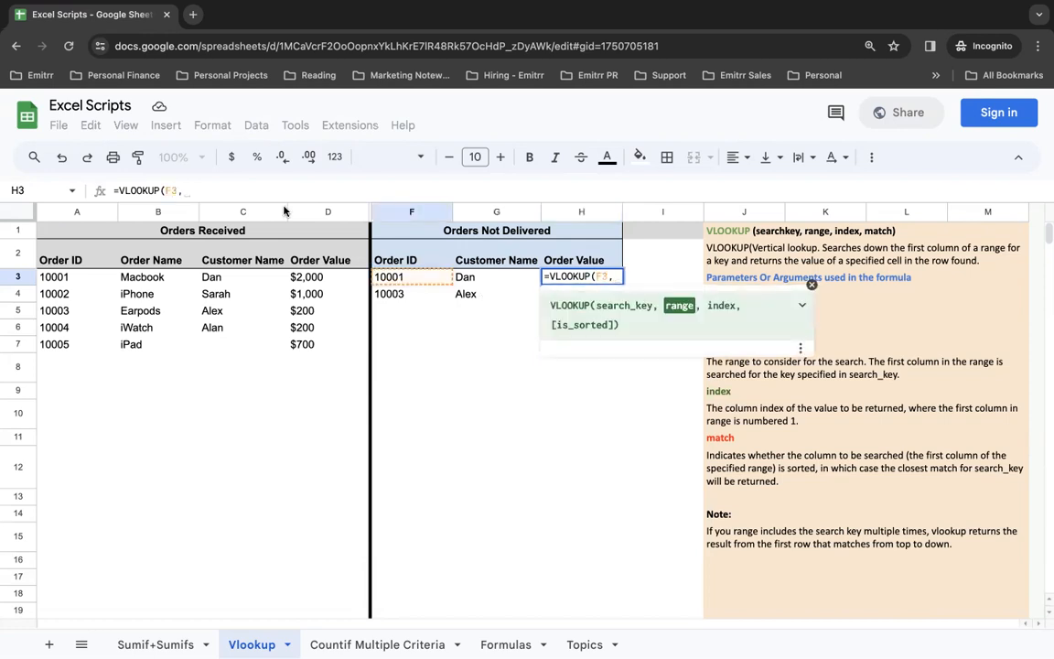
drag(53, 276, 298, 344)
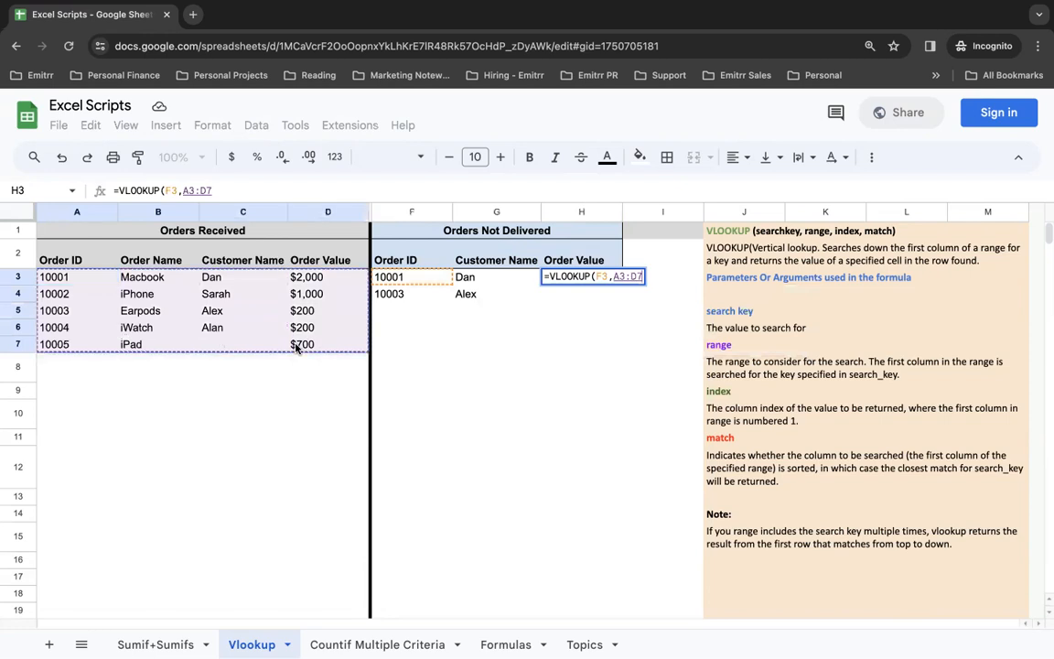
text(,)
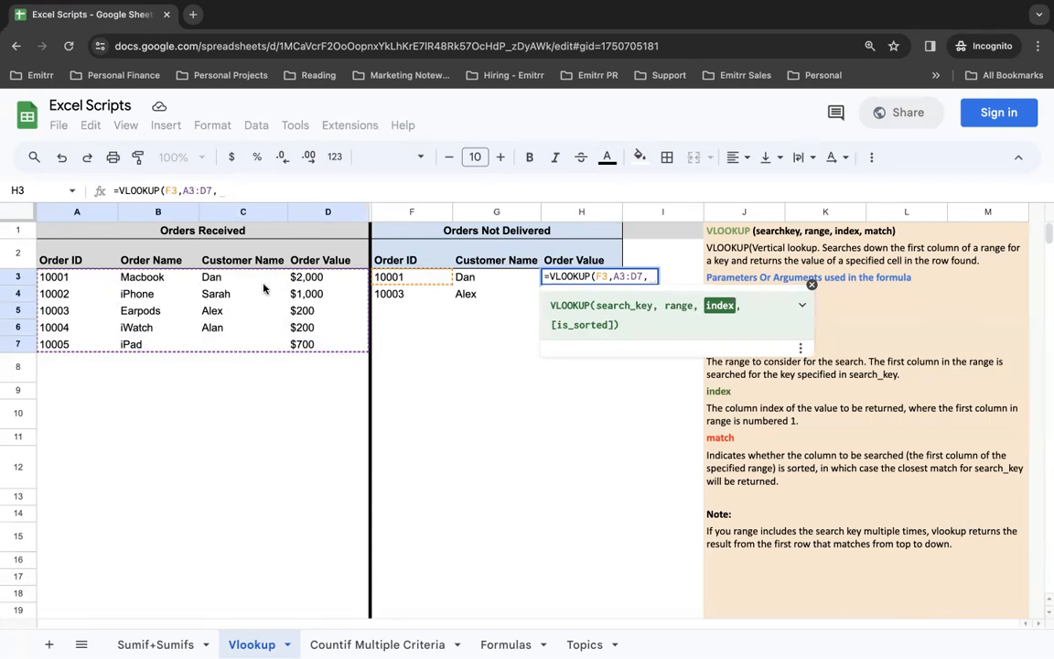
text(4,0)
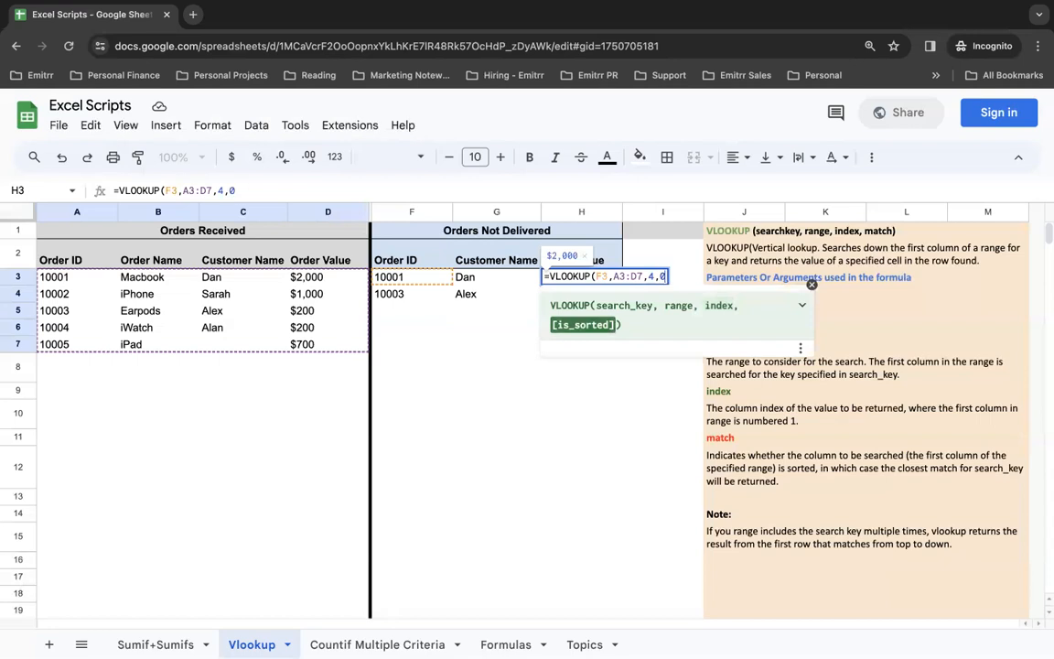
text())
key(Return)
Step: Copy the Order Value lookup formula from H3 into cell H4
key(Up)
key(ctrl+c)
key(Down)
key(ctrl+v)
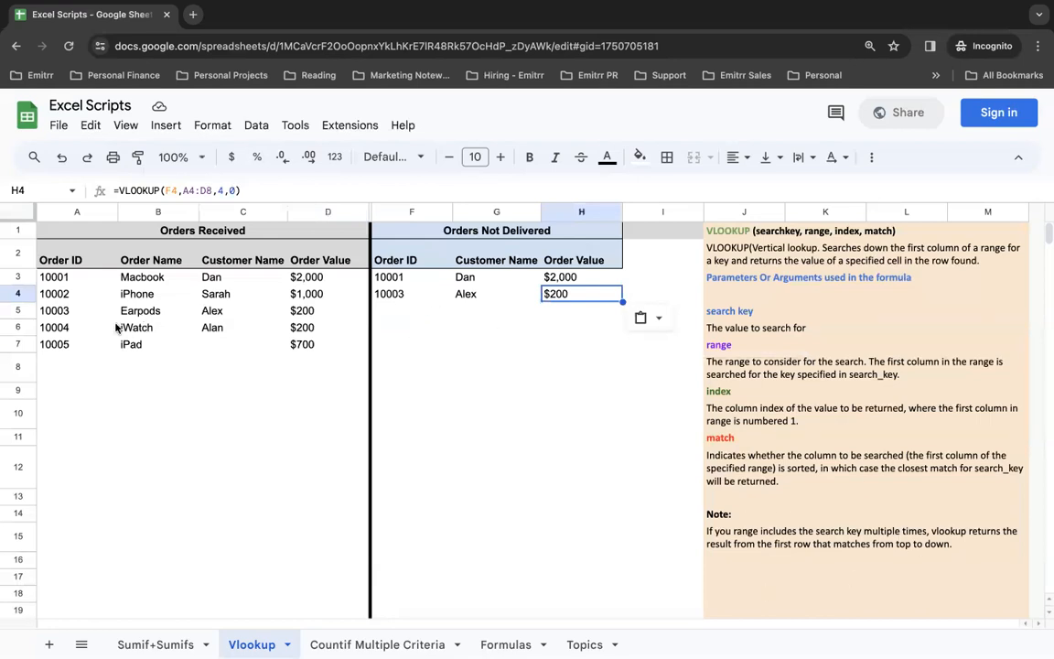
Step: Replace the iWatch order's ID in A6 with the same order ID as the Macbook order in A3
click(72, 329)
text(10001)
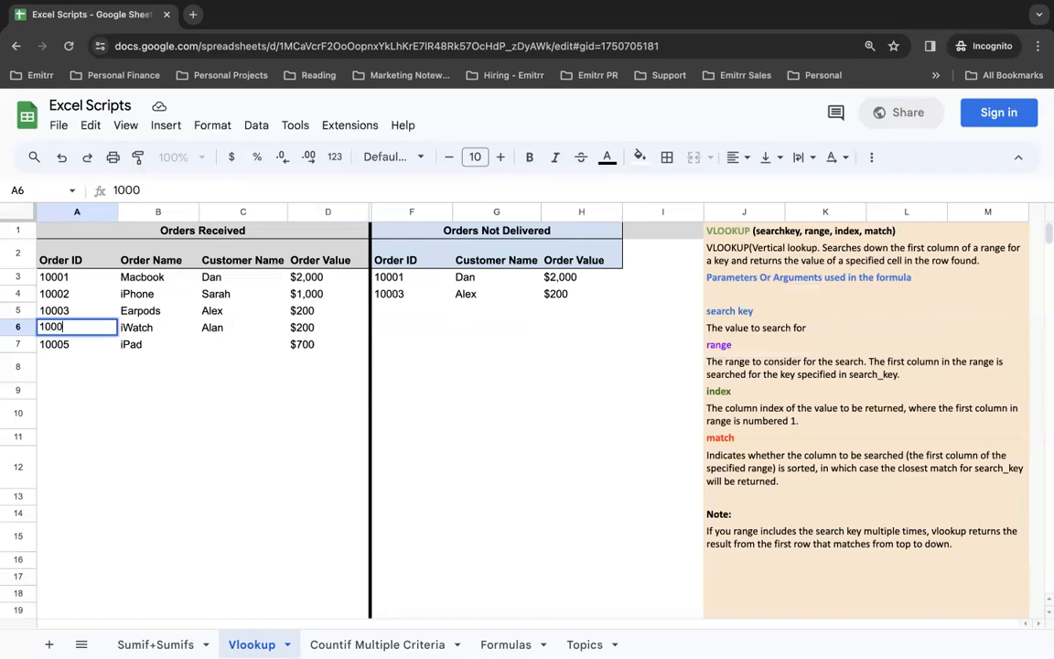
key(Return)
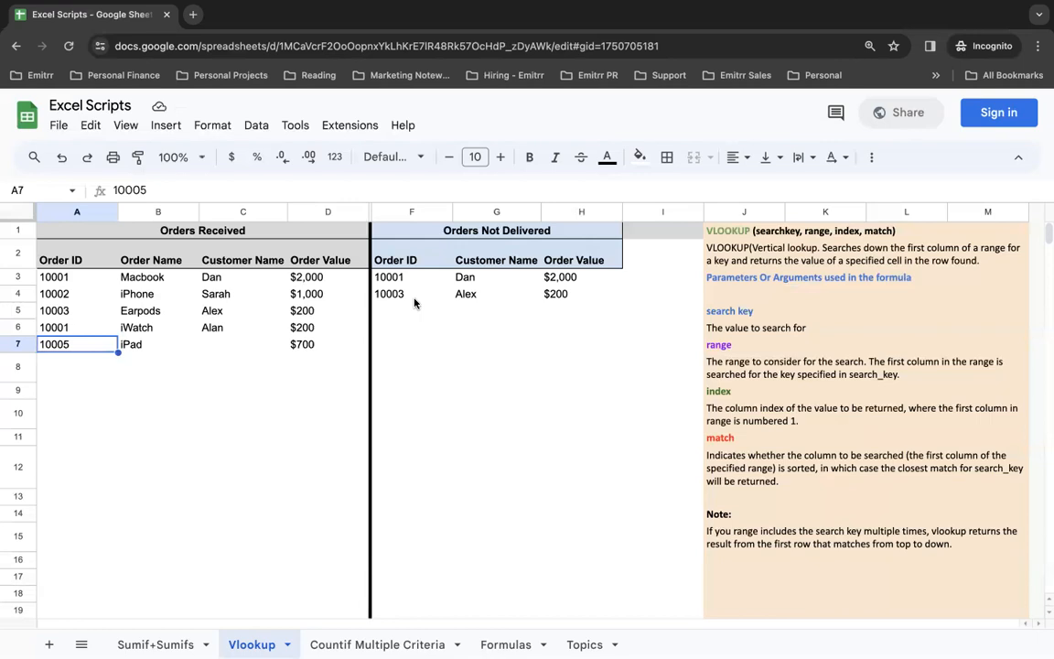
Step: Remove the last two digits from the Macbook order's ID in A3 so only the iWatch row matches the search key in F3
click(64, 281)
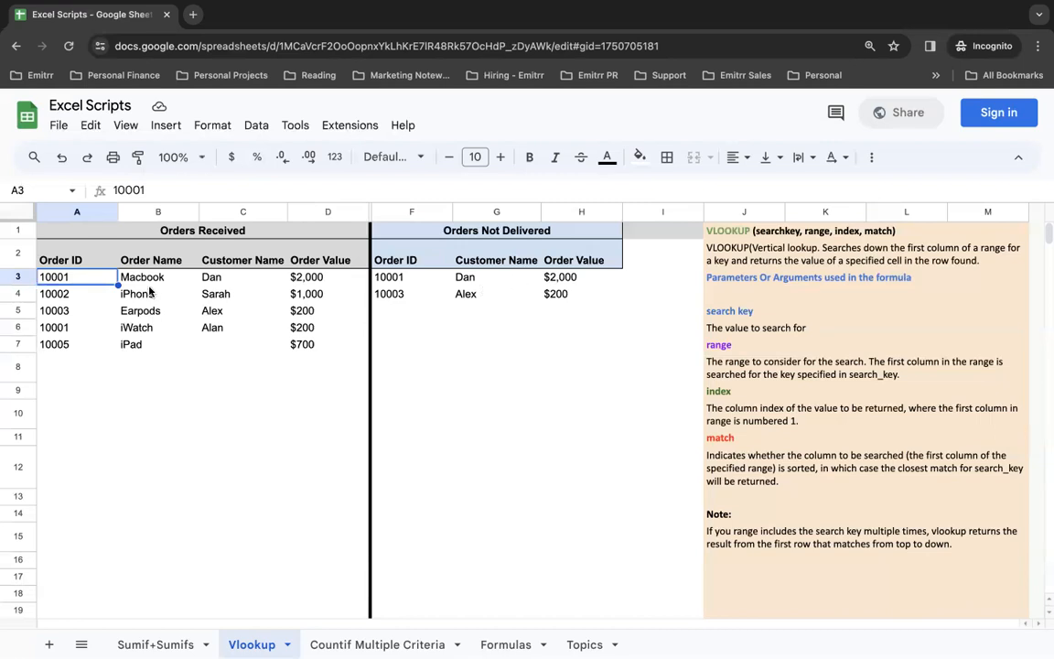
key(Return)
key(BackSpace)
key(BackSpace)
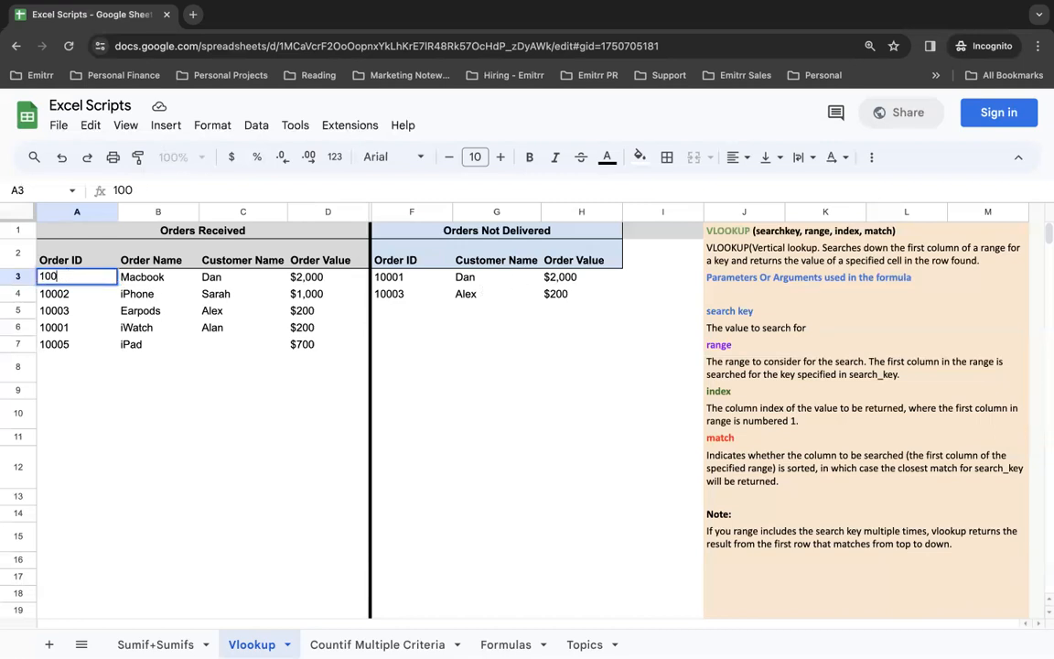
key(Return)
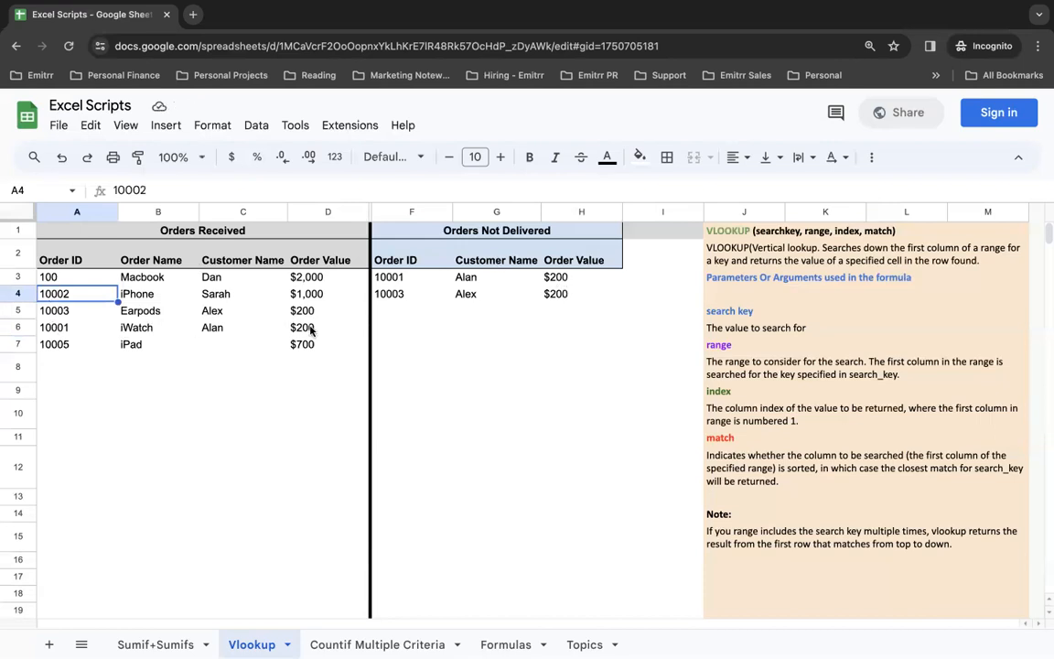
Step: Restore the full Macbook order ID in A3 so it matches the search key in F3 again
double_click(77, 276)
text(01)
key(Return)
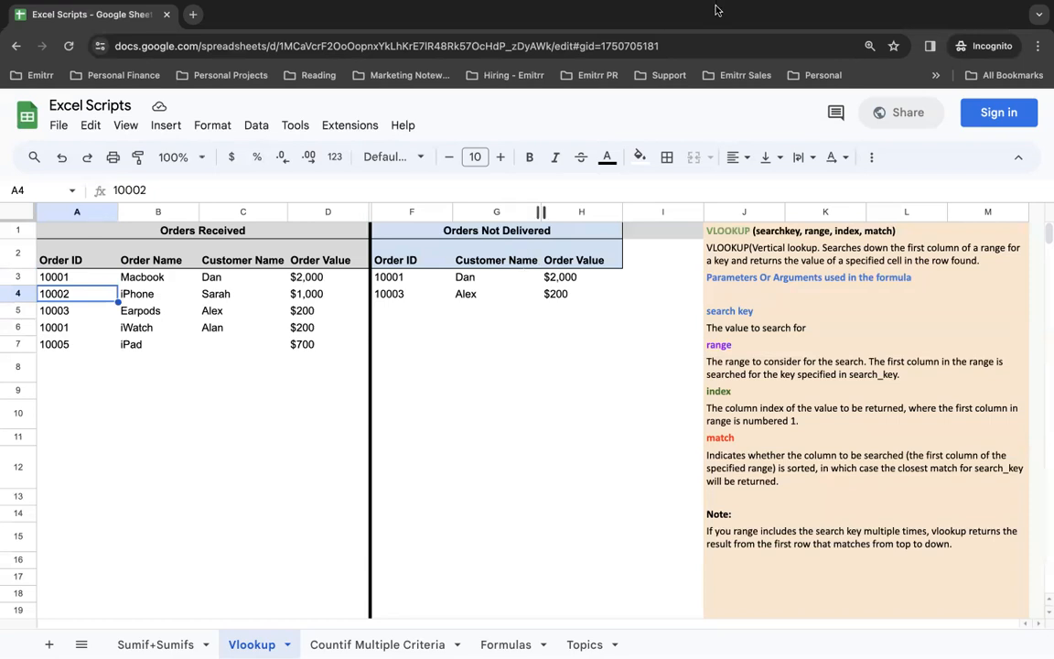
mouse_move(576, 7)
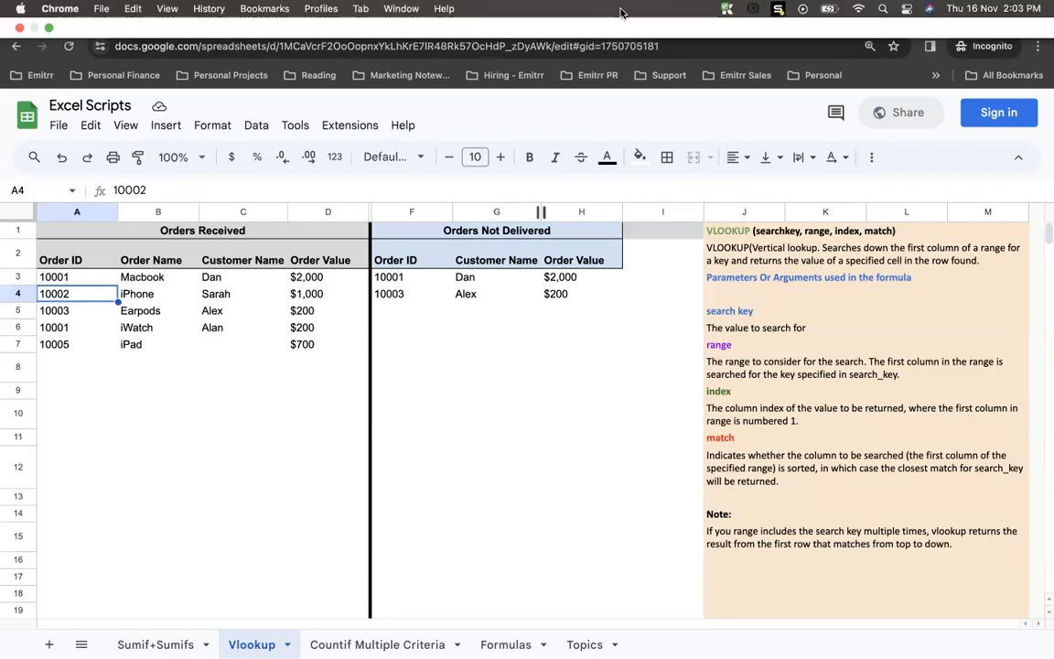